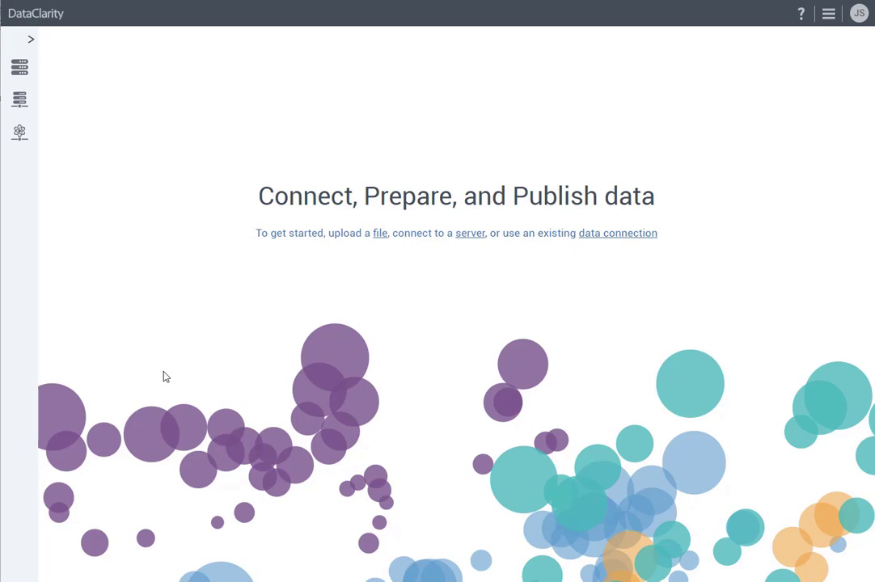
- Open the Sample - World Sales dataset for exploration from the datasets list
click(20, 69)
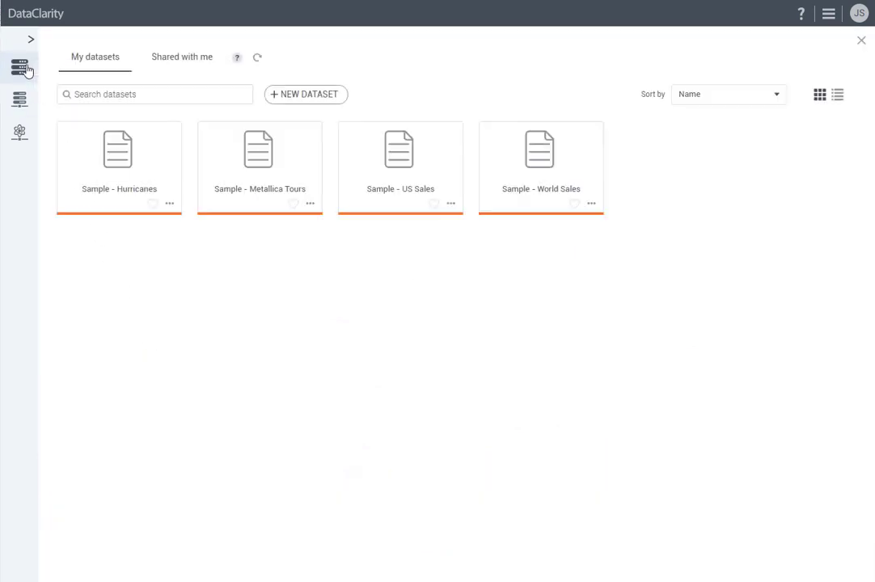
click(591, 204)
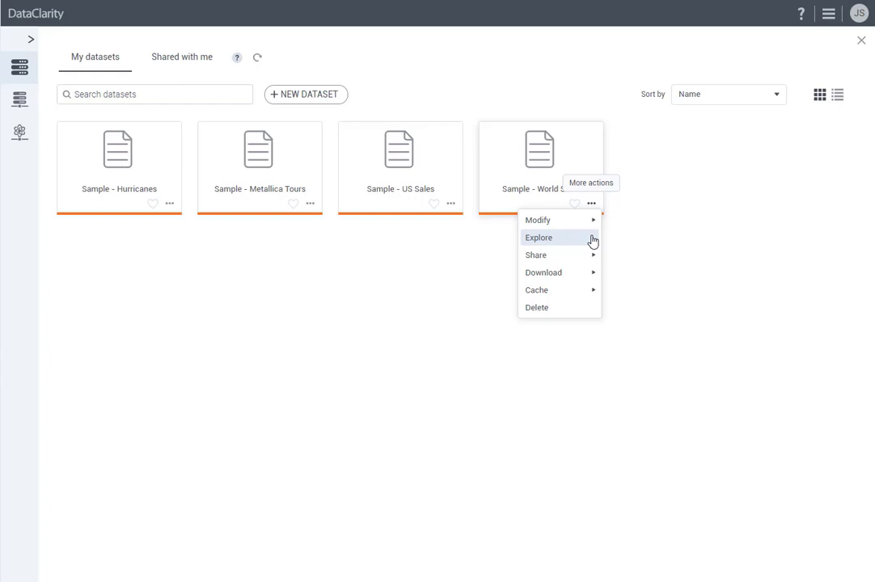
click(592, 241)
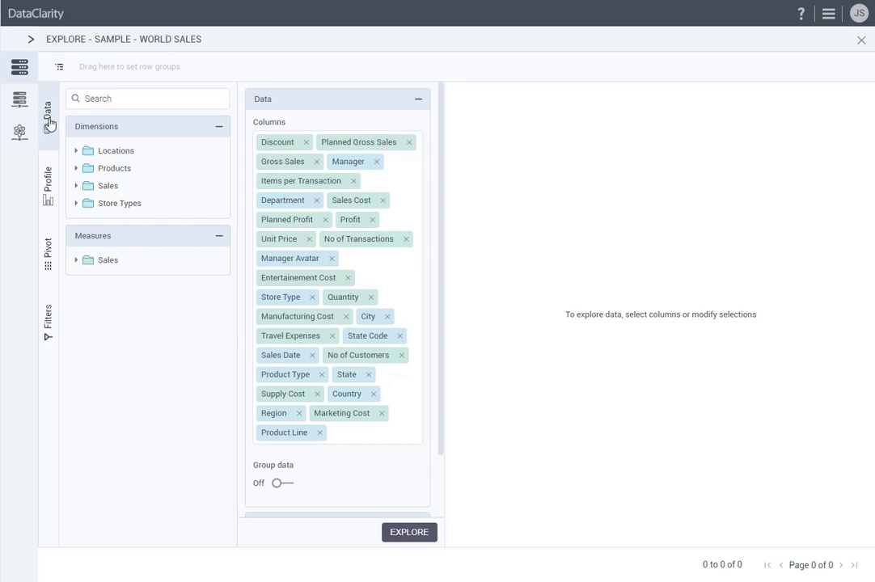
- Expand the Locations, Products and Sales fields and load them into a 4,275-row data table
click(77, 150)
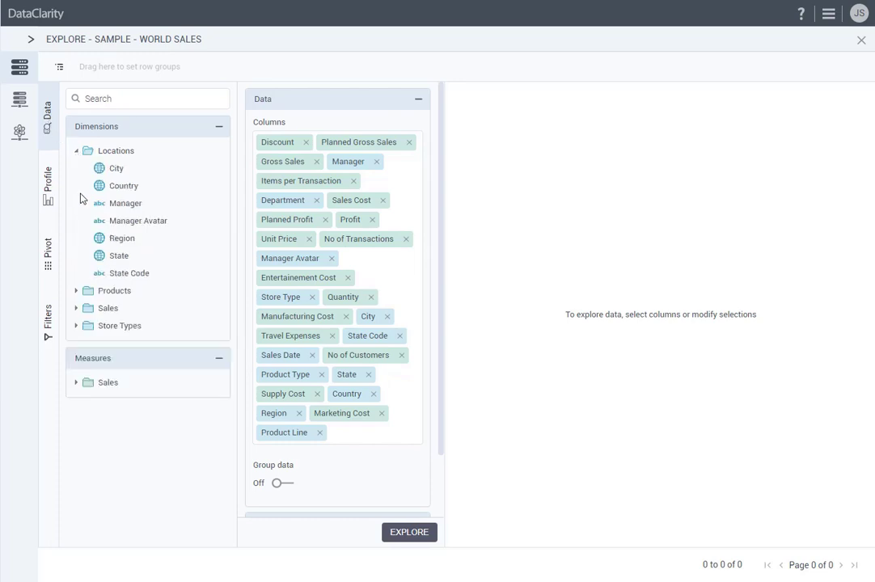
click(77, 291)
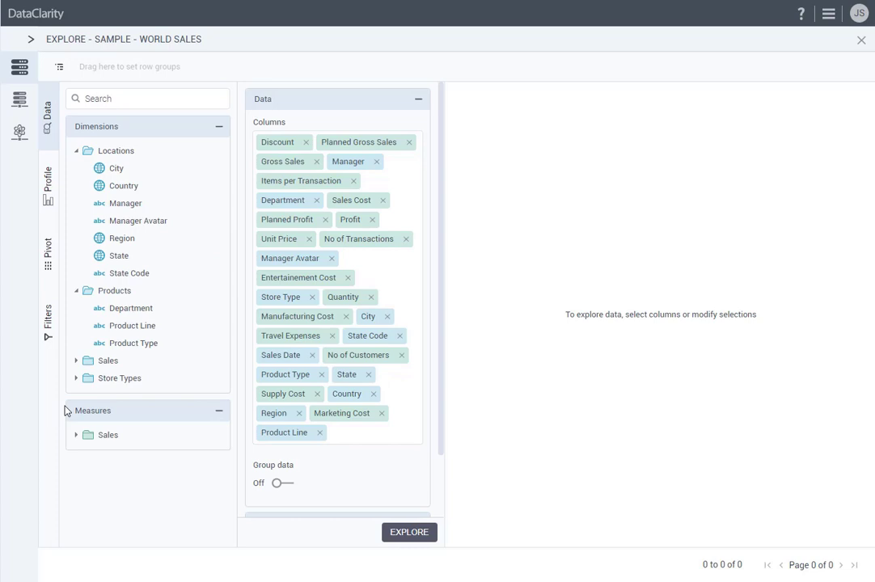
click(76, 435)
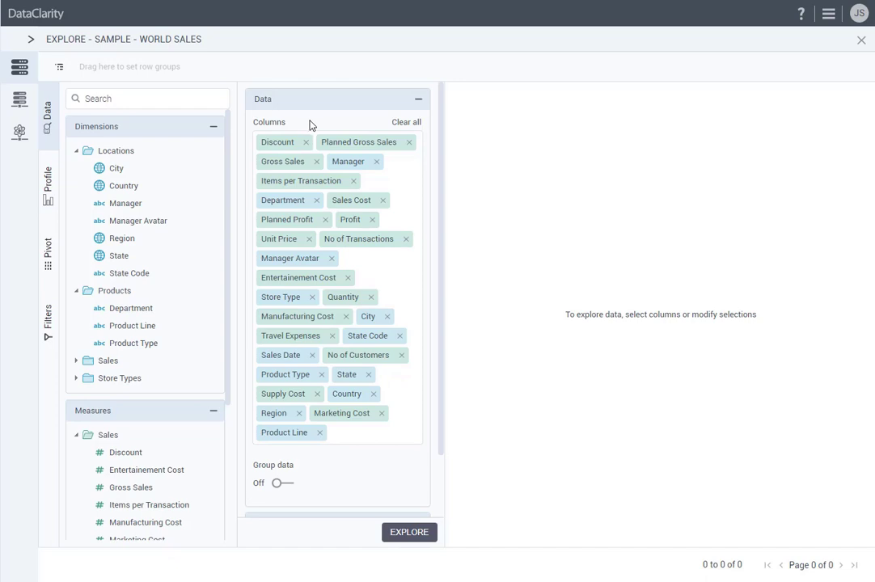
click(396, 534)
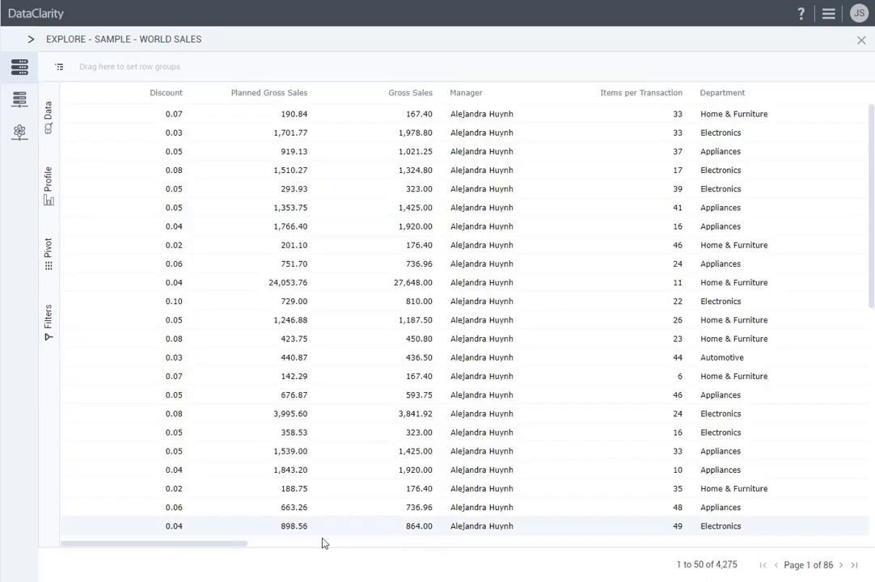
drag(239, 549, 870, 553)
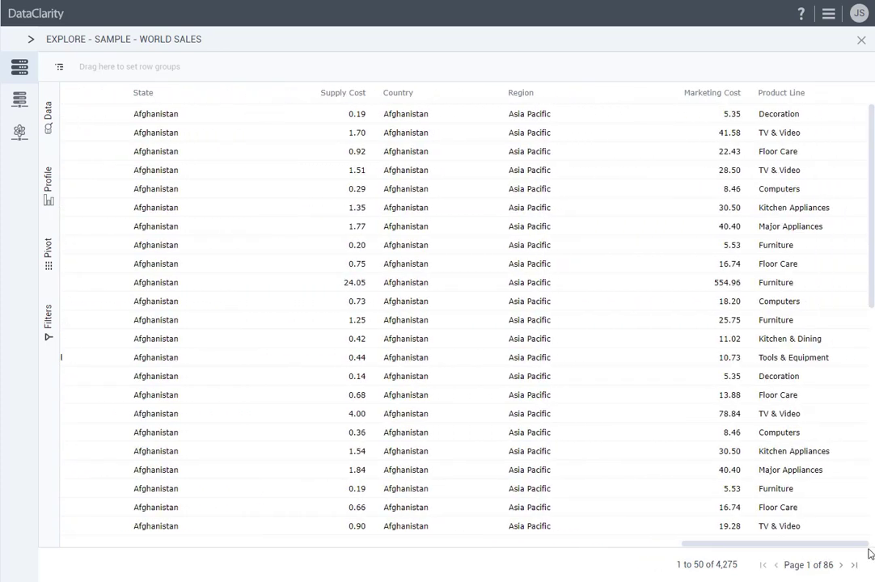
- Show the column profile for the Sales Date field
click(48, 183)
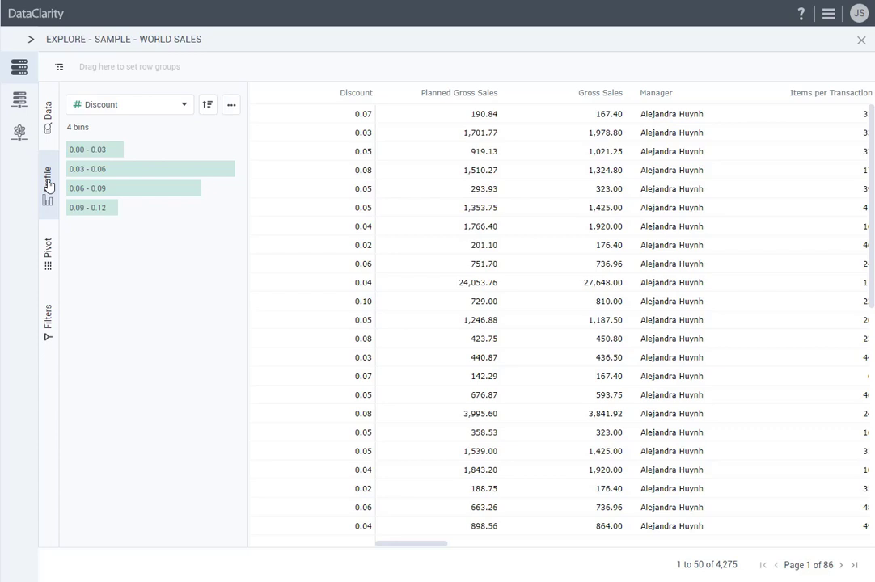
click(185, 106)
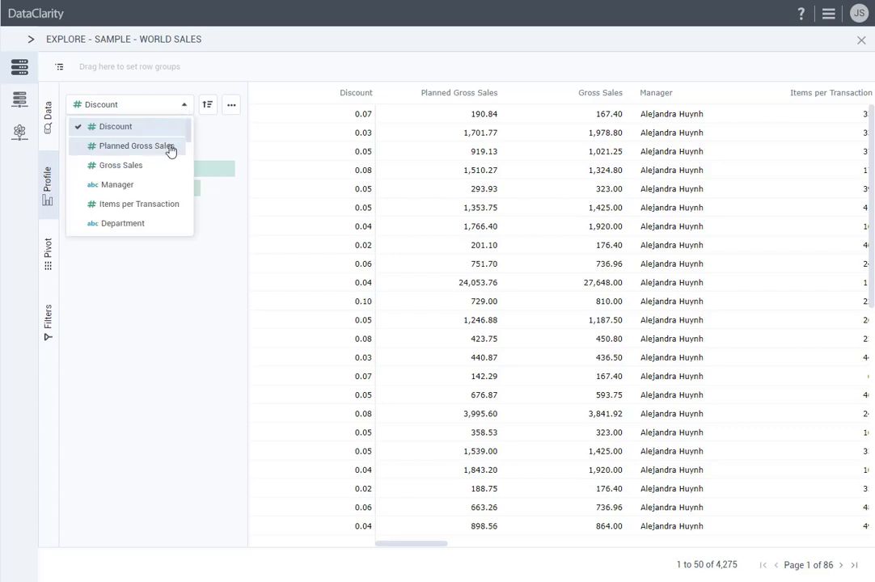
scroll(170, 149, down, 3)
scroll(171, 150, down, 5)
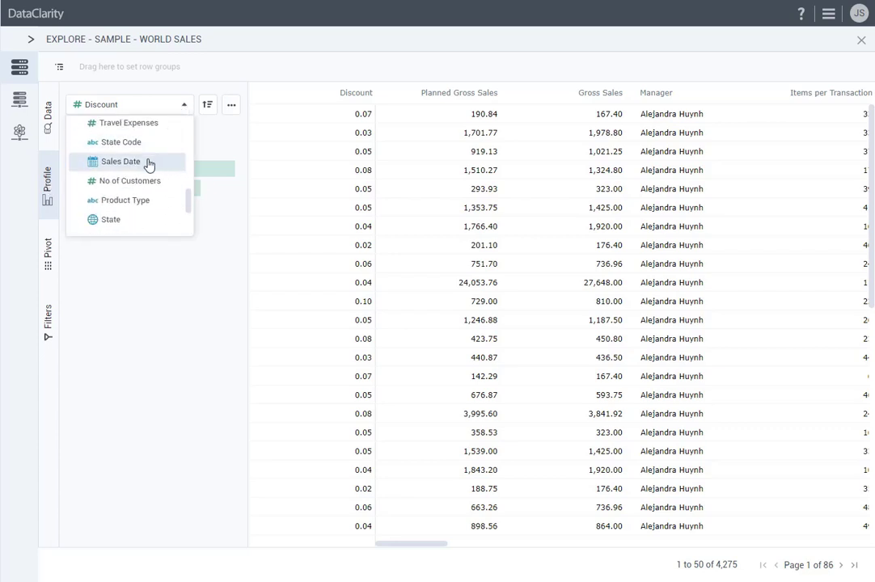
click(149, 164)
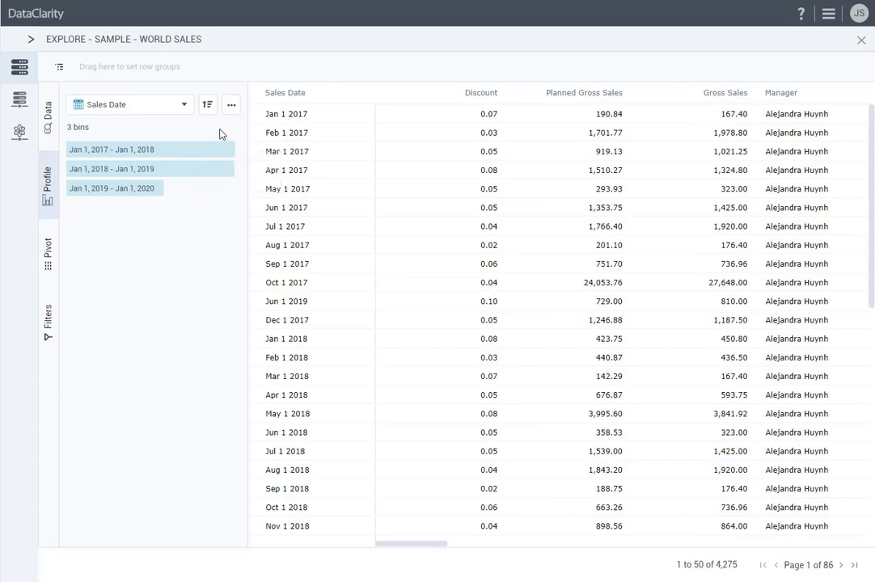
- Switch the Sales Date profile to Detail view, listing all 31 dates with row counts
click(231, 105)
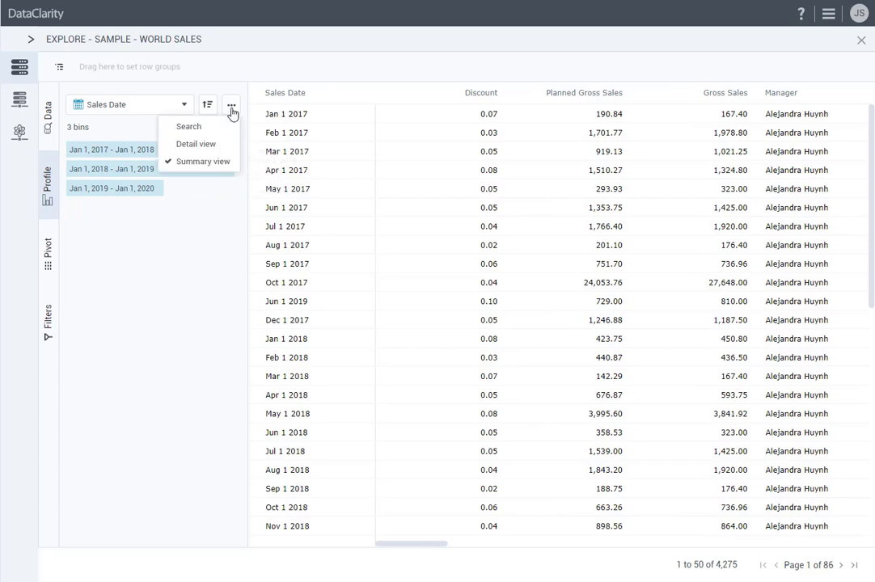
click(217, 144)
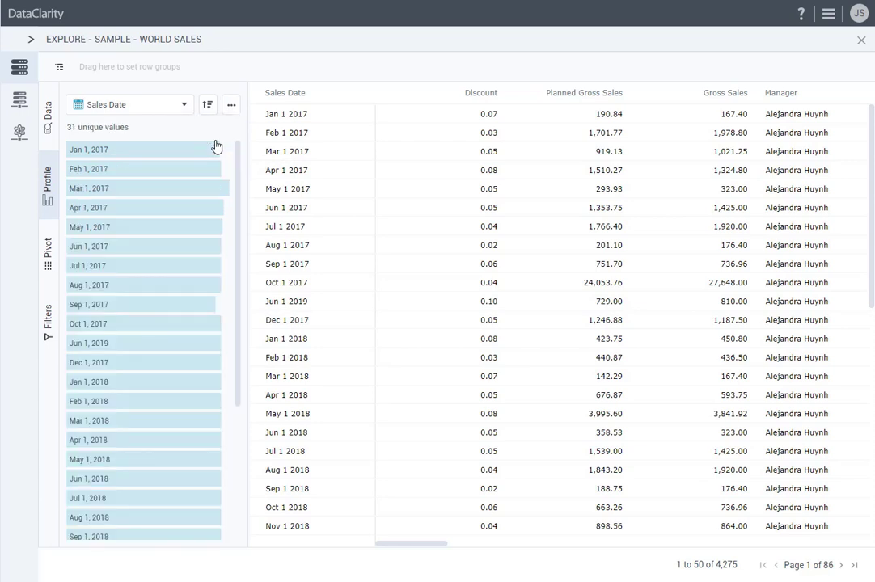
mouse_move(208, 152)
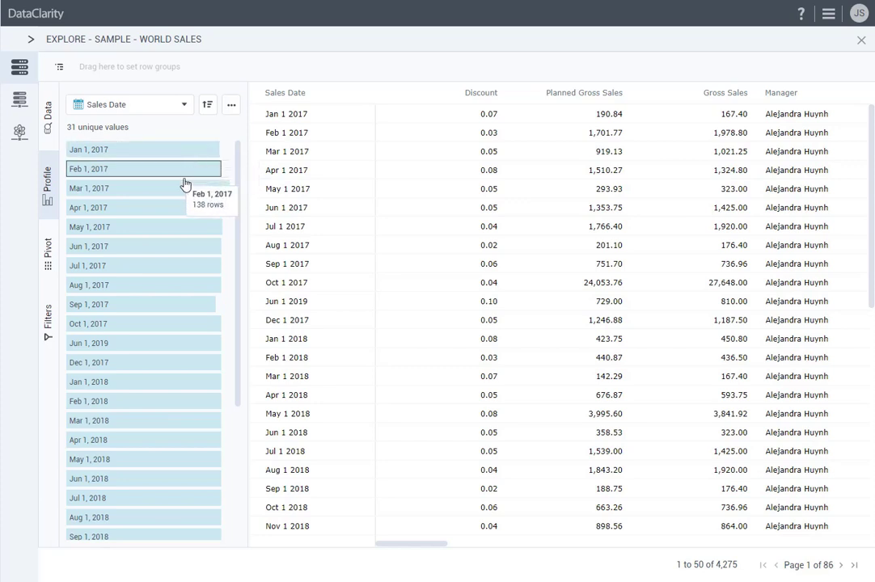
mouse_move(183, 187)
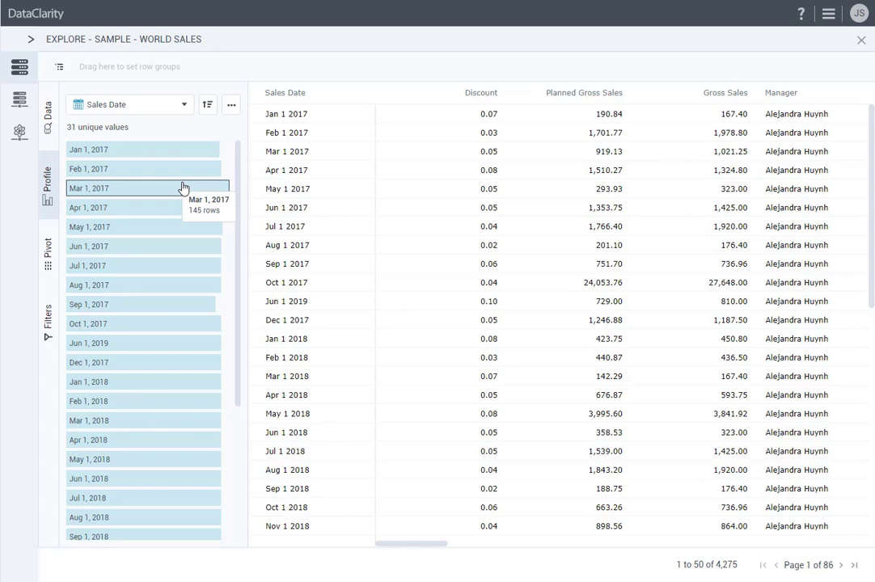
- Profile the Region field, trying count sorting before sorting the regions alphabetically by name
click(184, 109)
scroll(175, 133, down, 3)
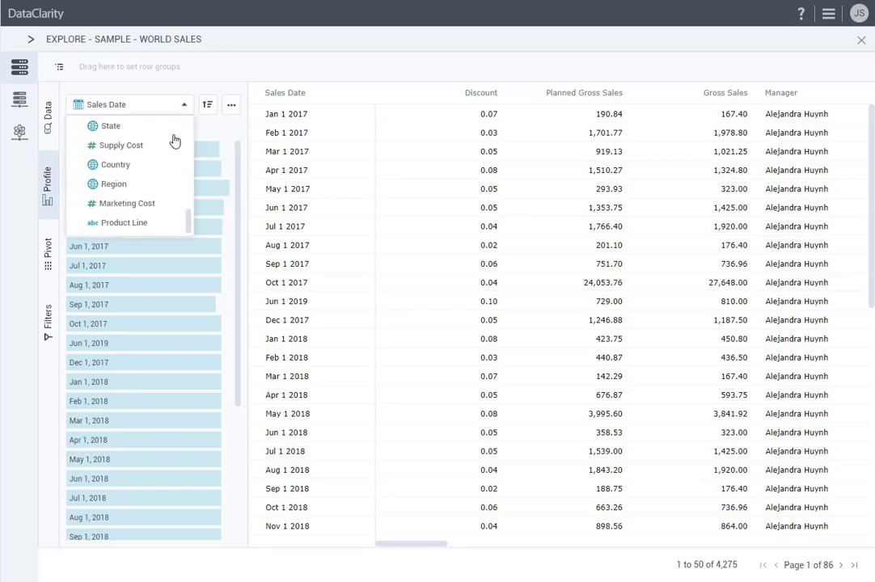
click(141, 184)
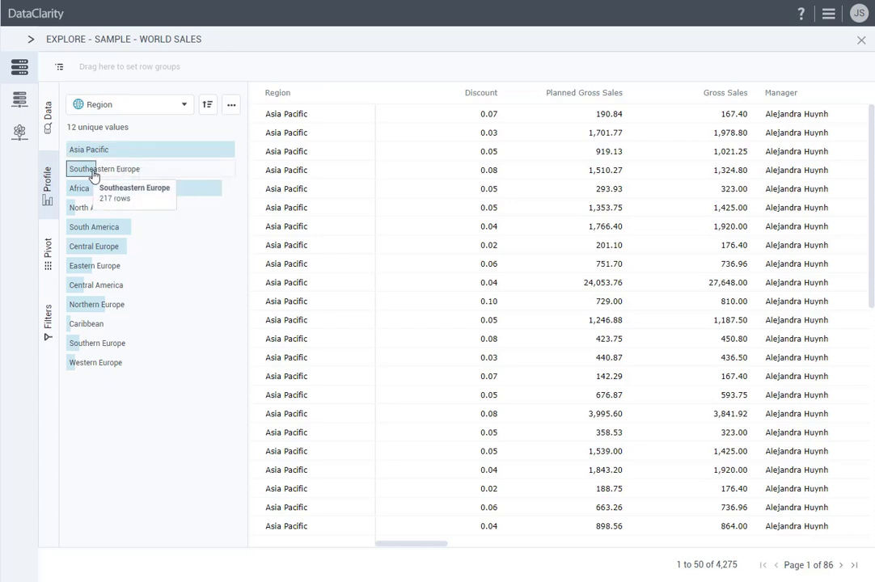
click(207, 107)
click(196, 127)
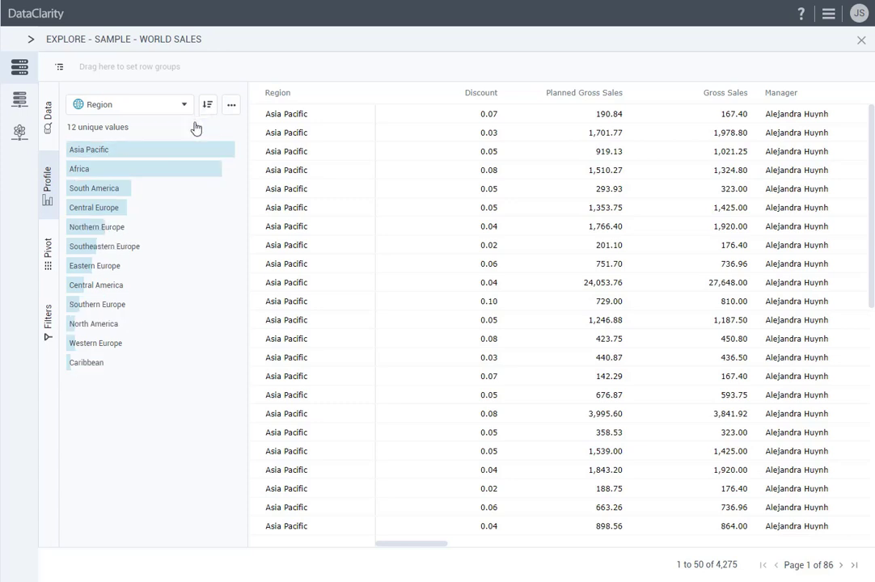
click(207, 106)
click(202, 127)
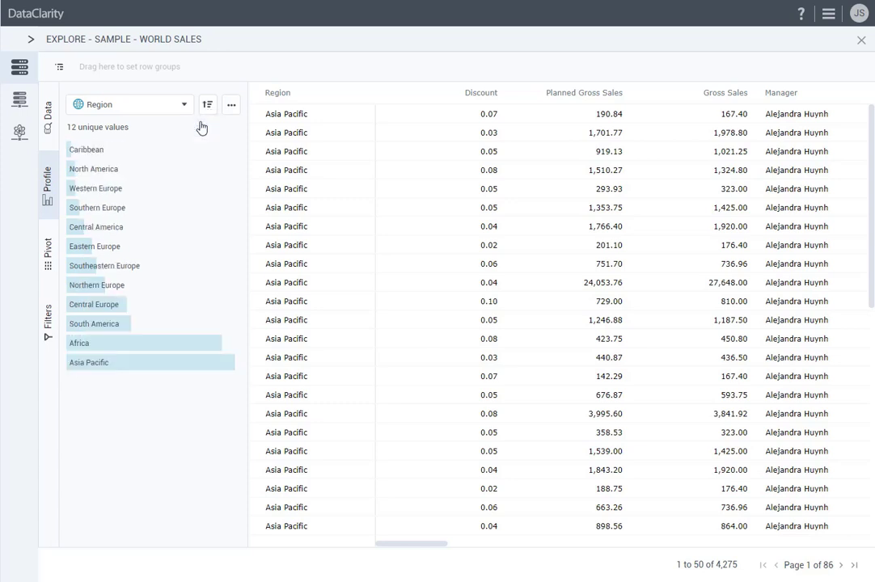
click(207, 108)
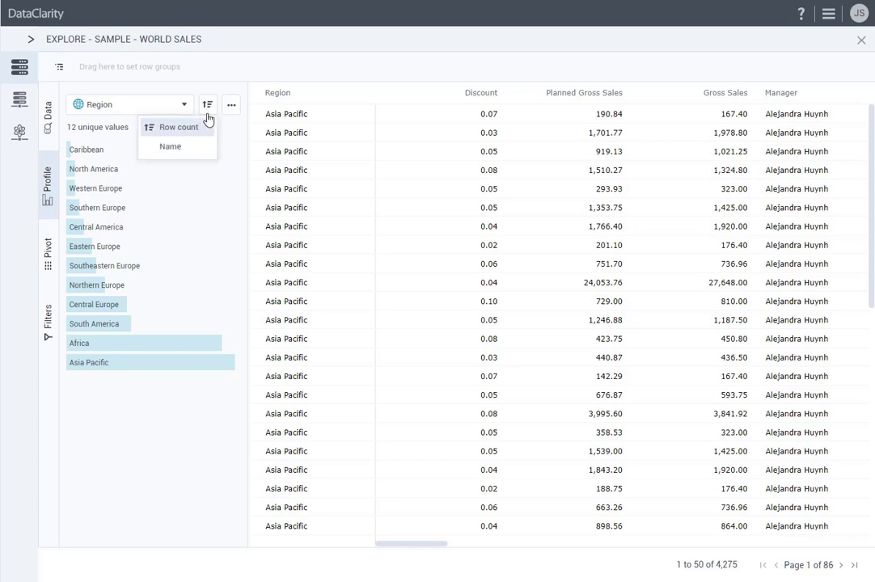
click(198, 146)
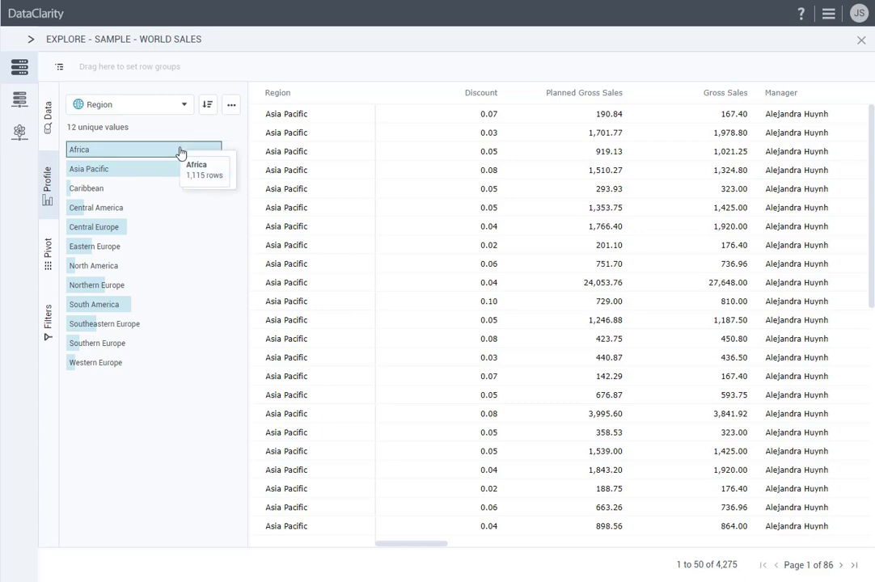
- Keep only North America and South America, cutting the table to 527 rows
click(180, 152)
click(195, 135)
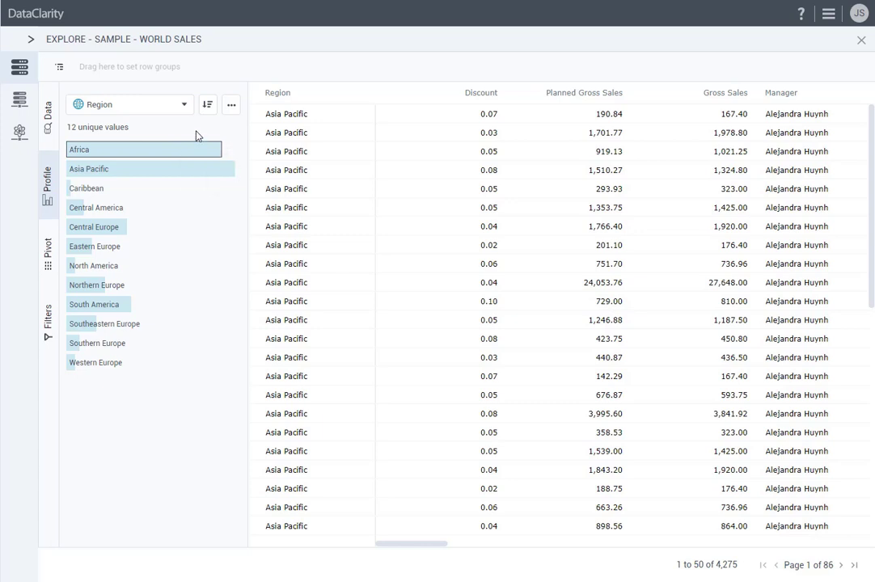
click(202, 132)
mouse_move(118, 268)
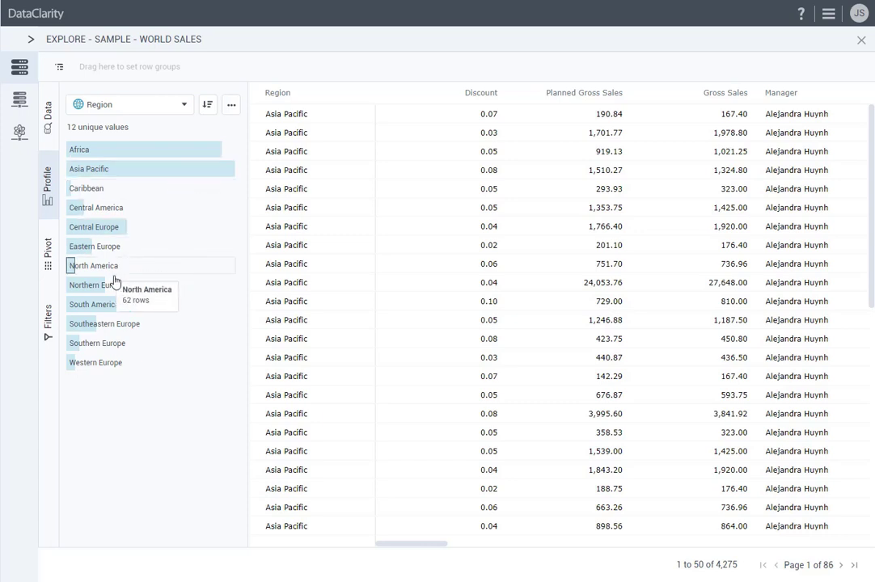
mouse_move(111, 312)
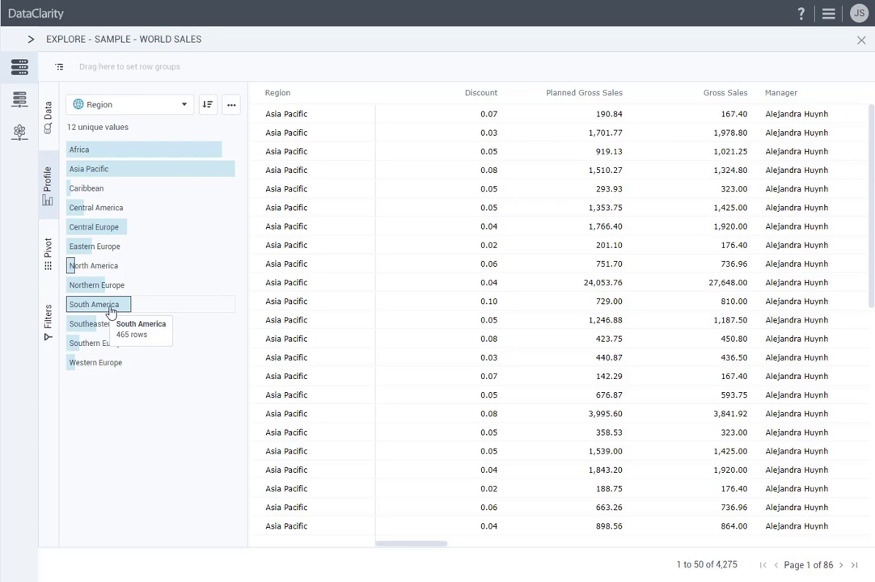
click(111, 311)
click(136, 321)
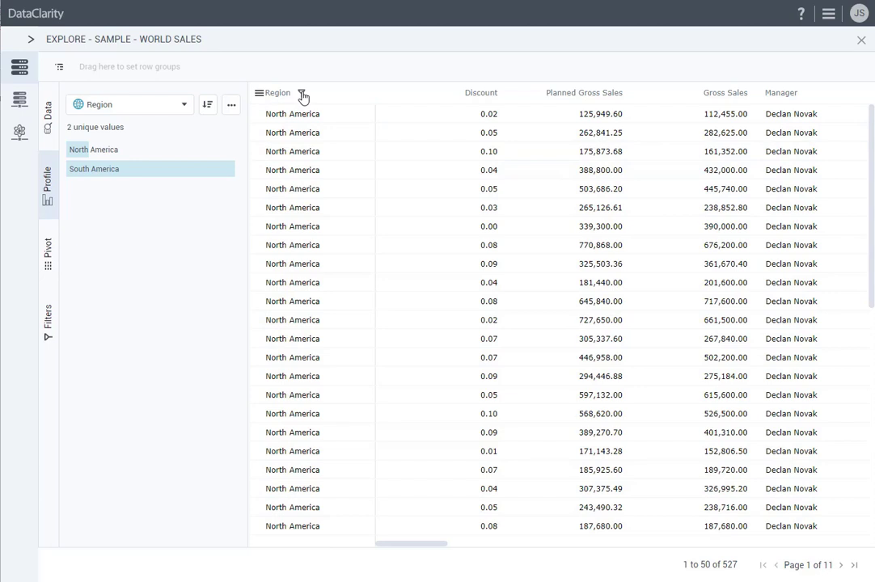
- Turn on pivot mode and group rows by Region, Country and Product Line
click(49, 254)
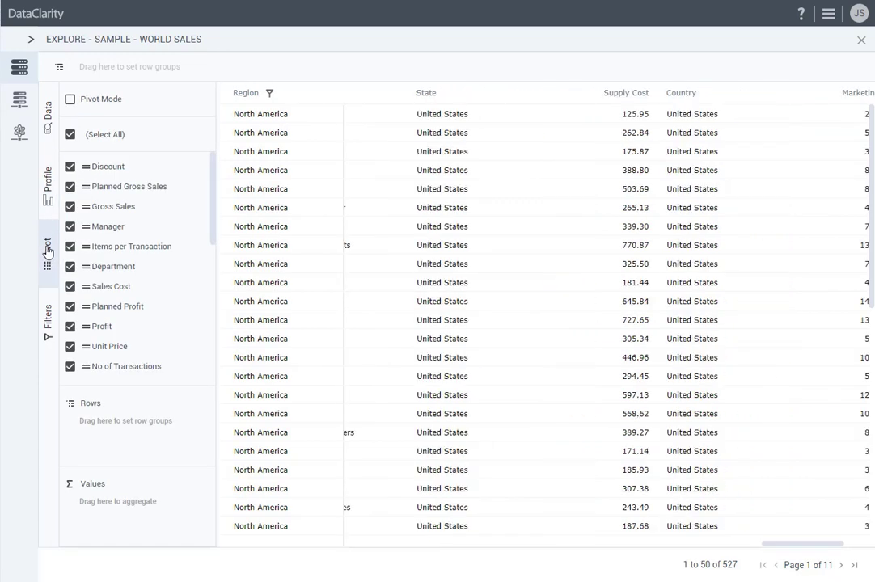
click(69, 98)
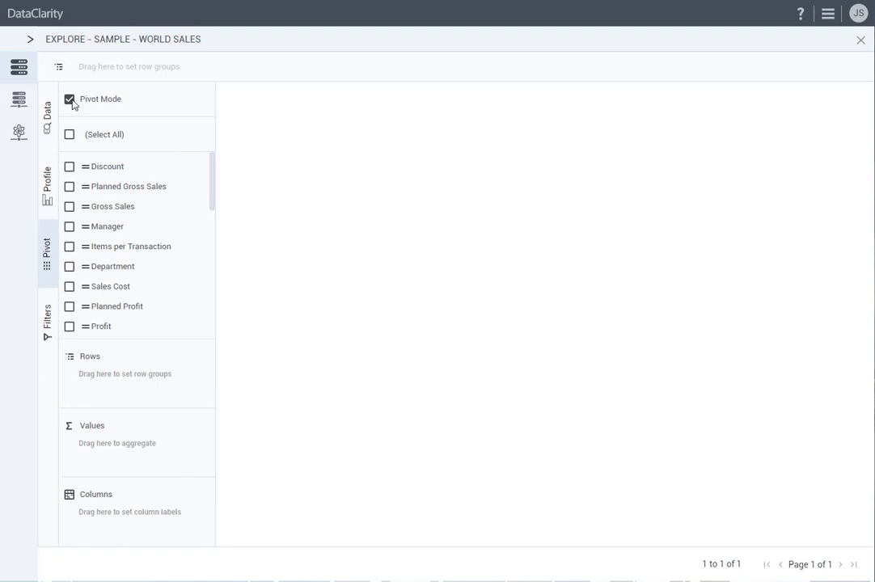
drag(213, 185, 213, 328)
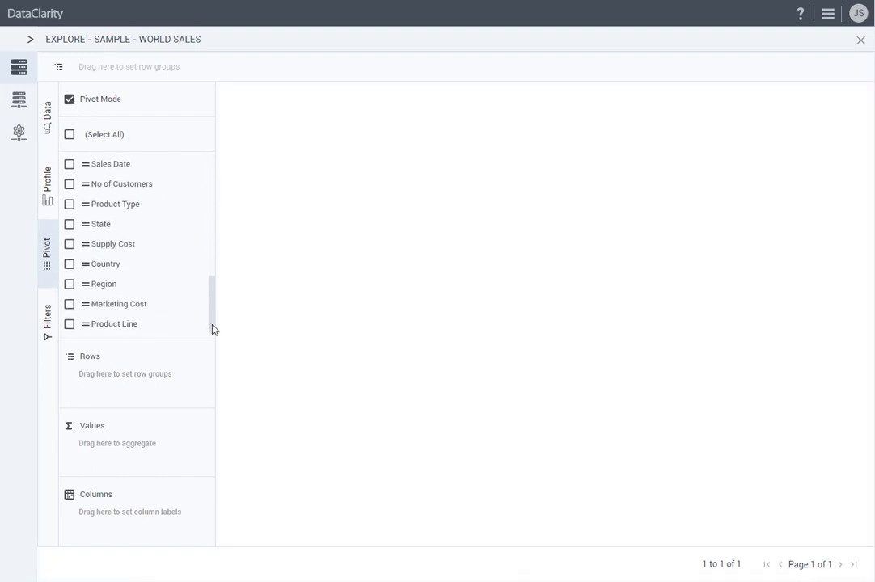
click(72, 284)
click(71, 266)
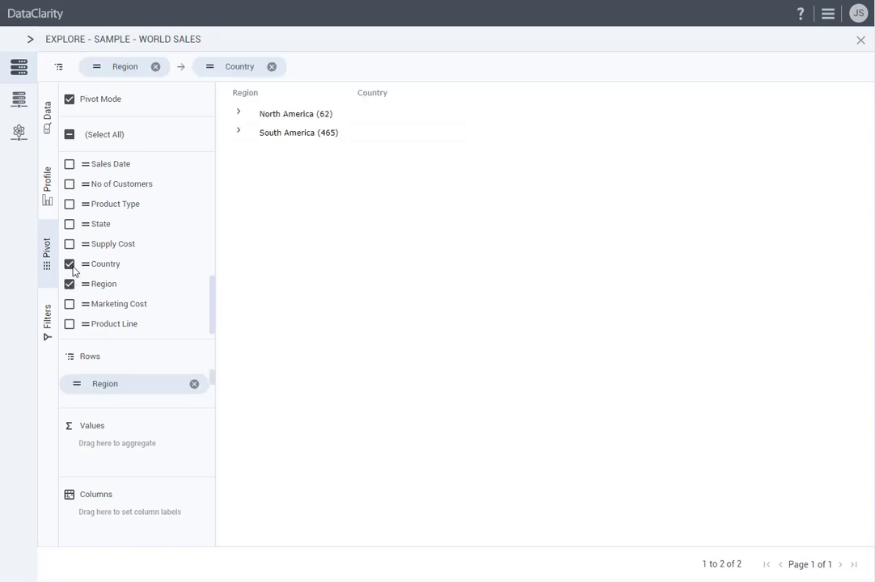
click(70, 324)
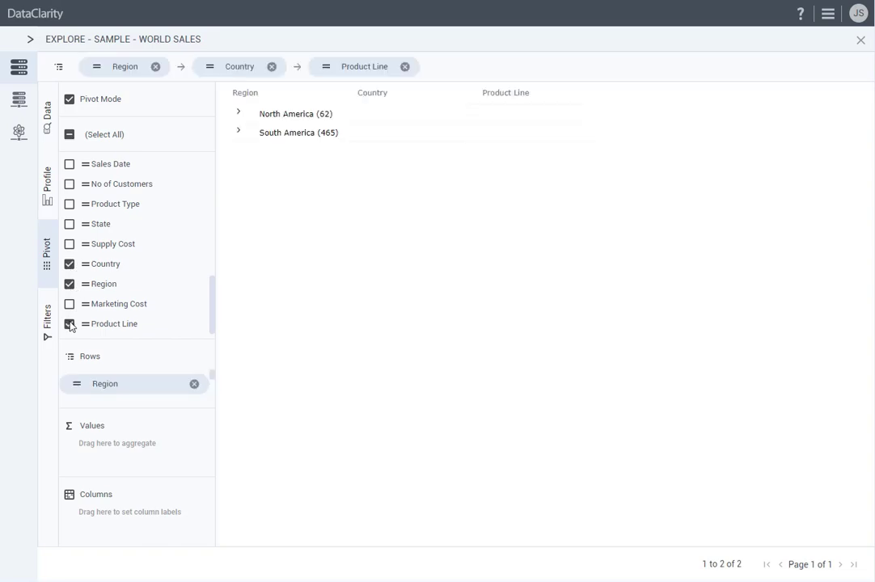
- Add Gross Sales and No of Customers as the pivot's aggregated values
drag(211, 322, 213, 199)
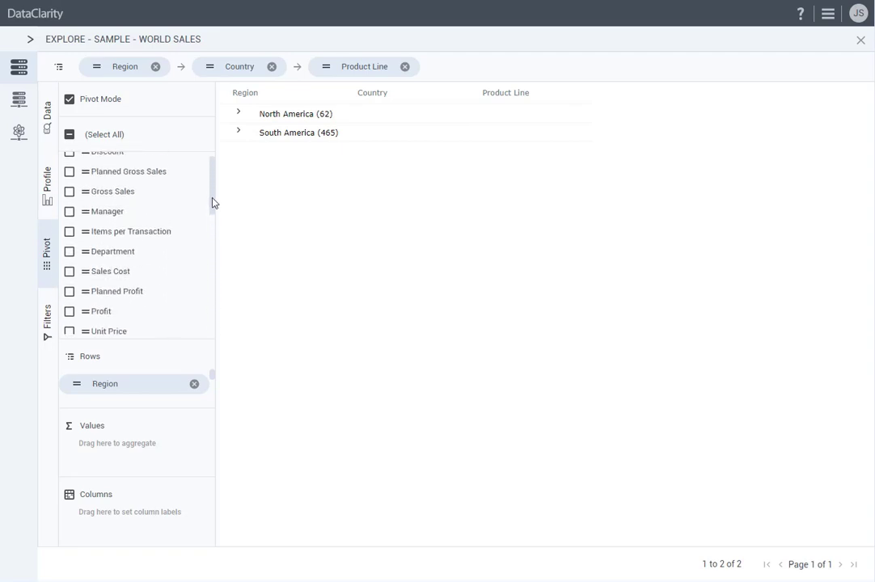
click(71, 193)
scroll(81, 198, down, 5)
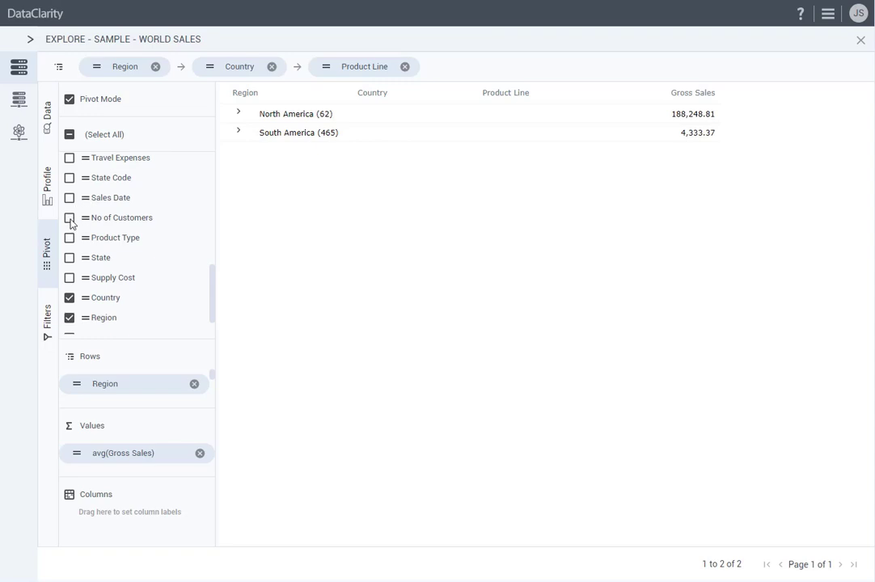
click(70, 219)
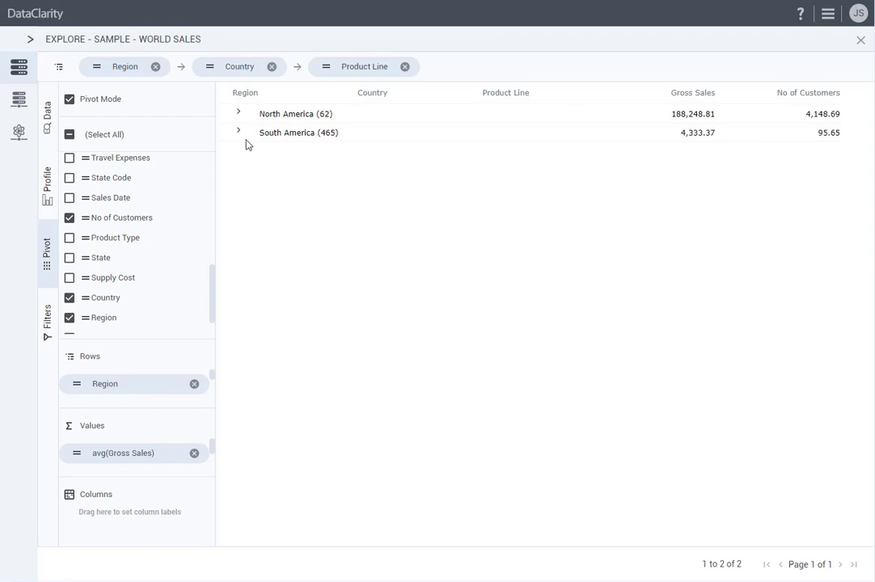
- Drill into North America and United States to show the eight product lines' averages
click(240, 114)
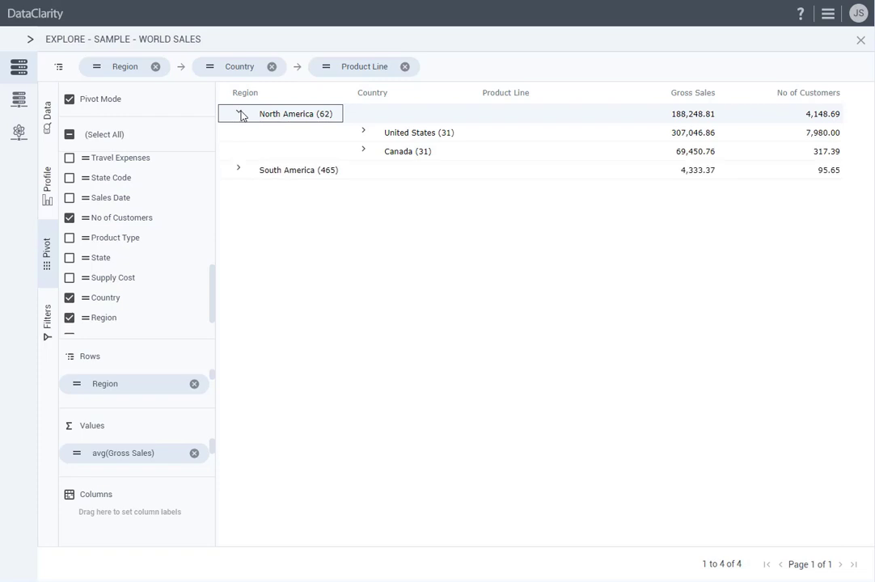
click(364, 132)
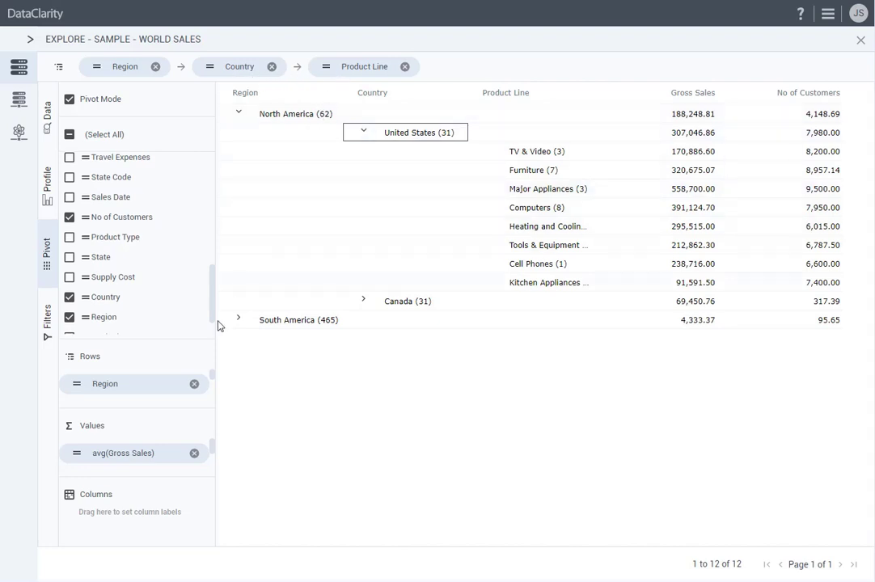
click(153, 456)
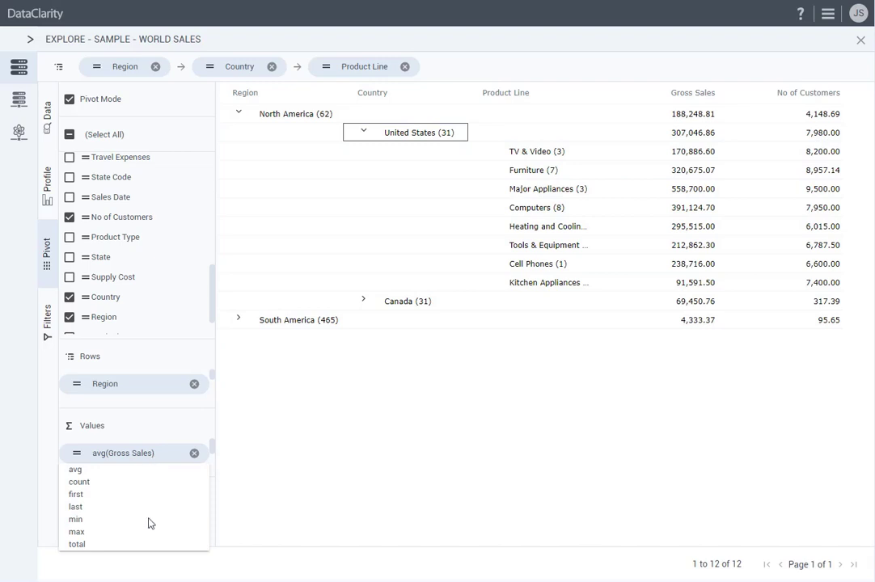
click(158, 462)
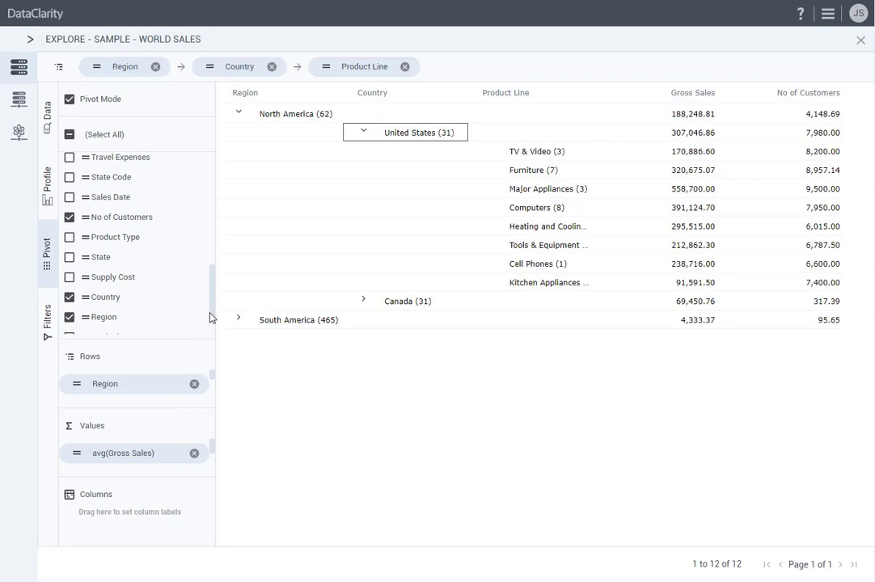
- Add Store Type to Columns, splitting the pivot into Mall, Standalone and Warehouse groups
drag(210, 317, 213, 271)
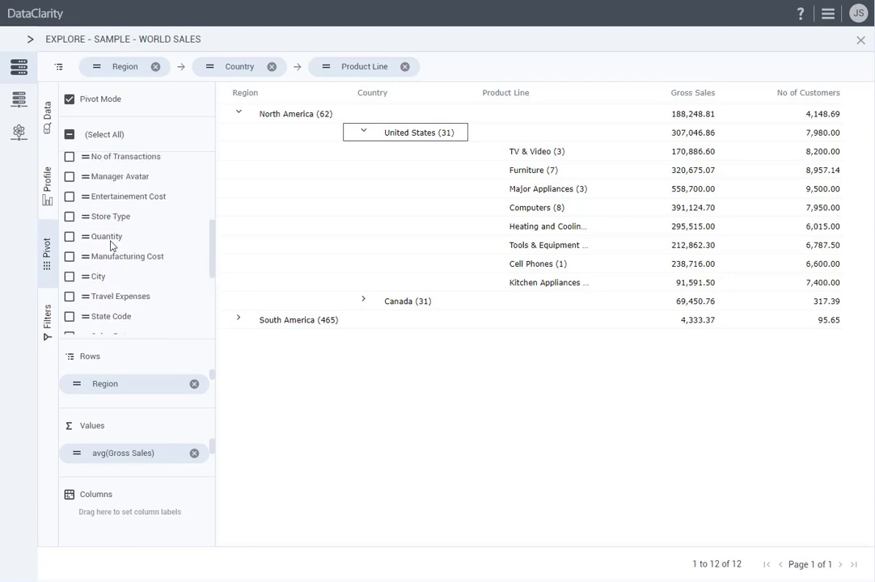
drag(84, 214, 99, 503)
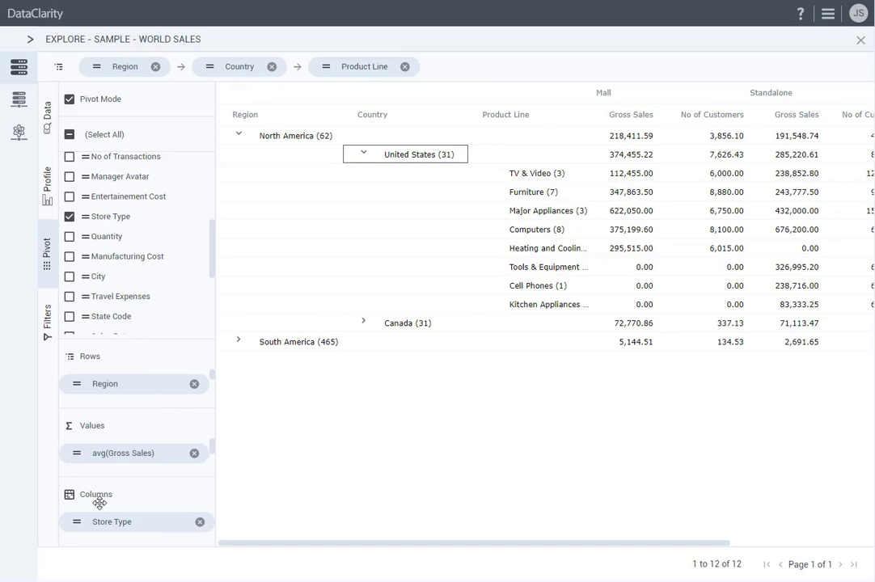
drag(322, 545, 466, 549)
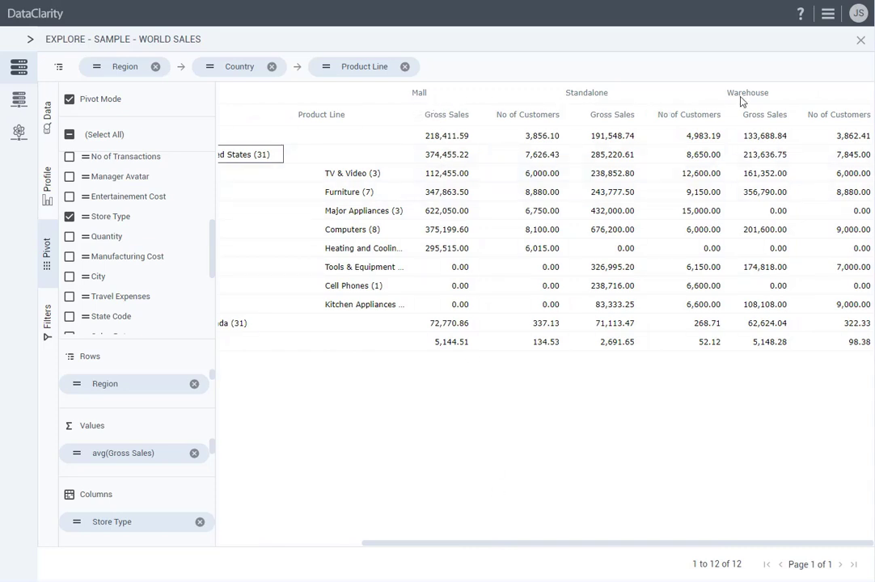
- Check Caribbean in the Region filter, adding a Caribbean (31) row for 13 pivot rows
click(47, 320)
scroll(74, 327, down, 3)
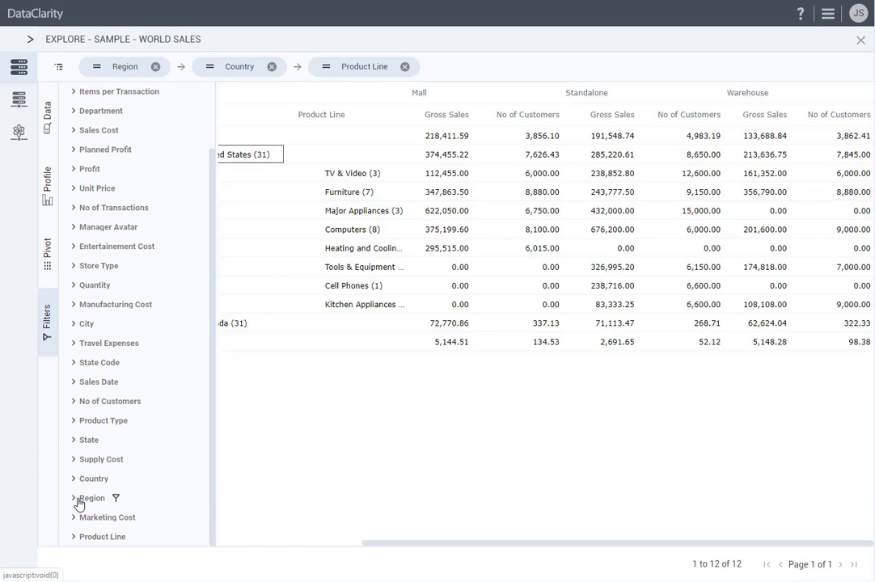
click(91, 496)
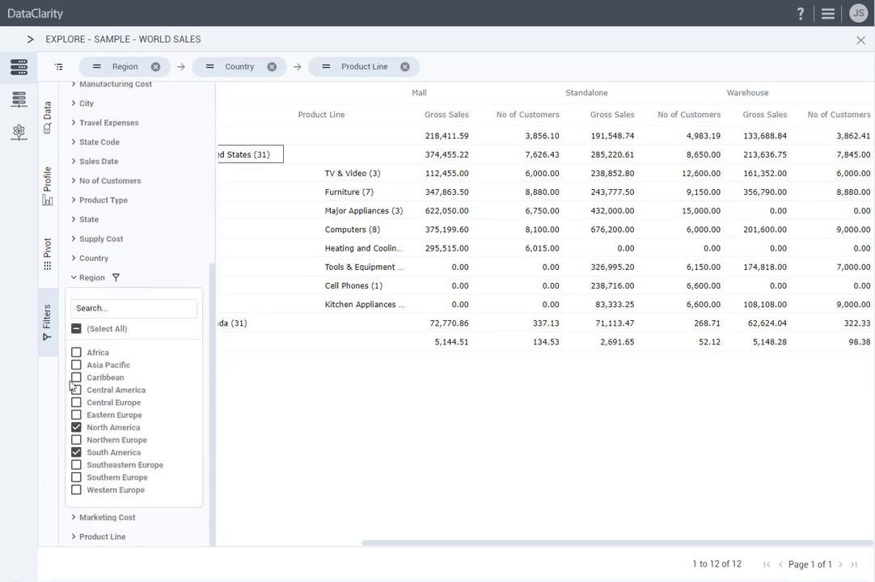
click(76, 378)
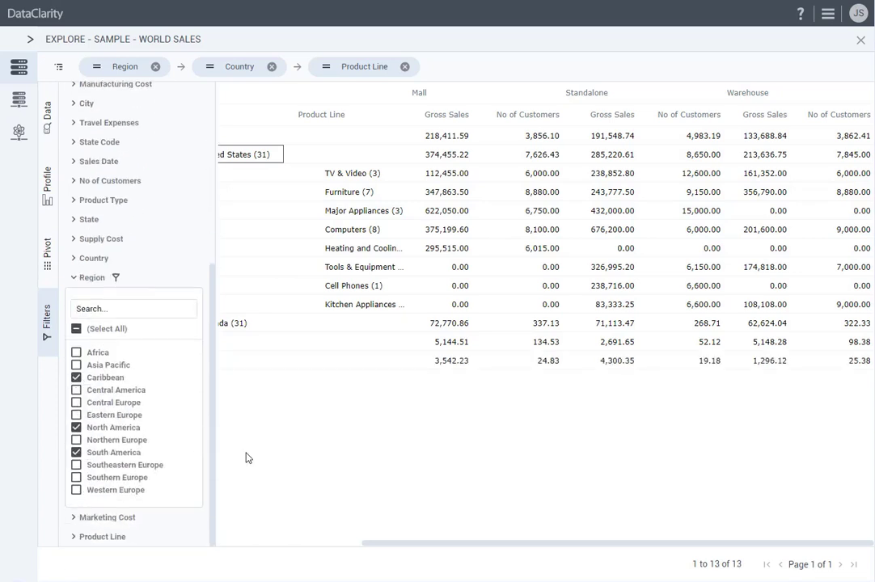
drag(392, 542, 240, 537)
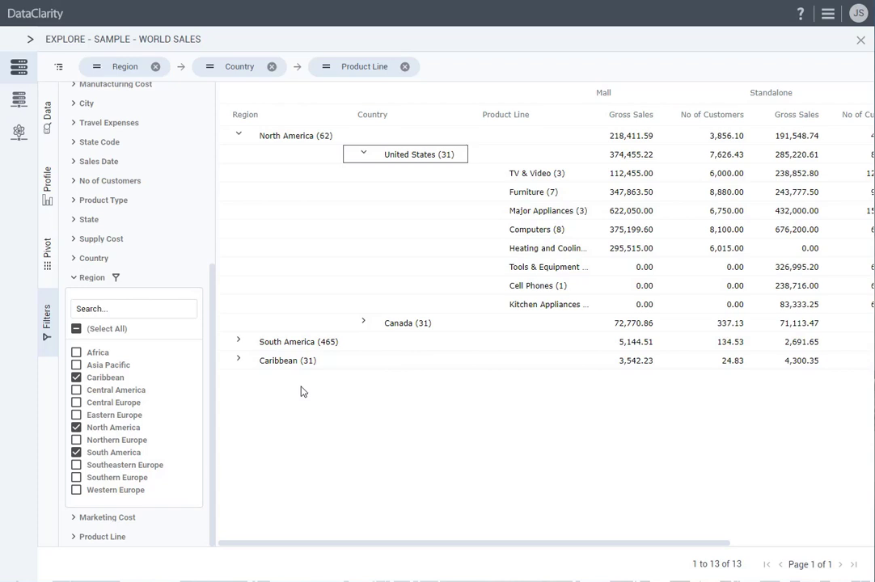
click(49, 191)
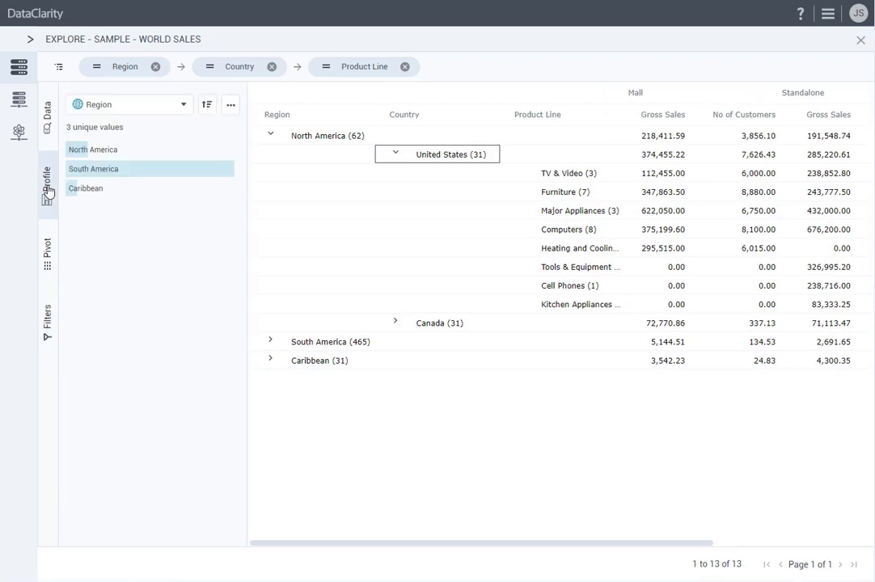
click(51, 257)
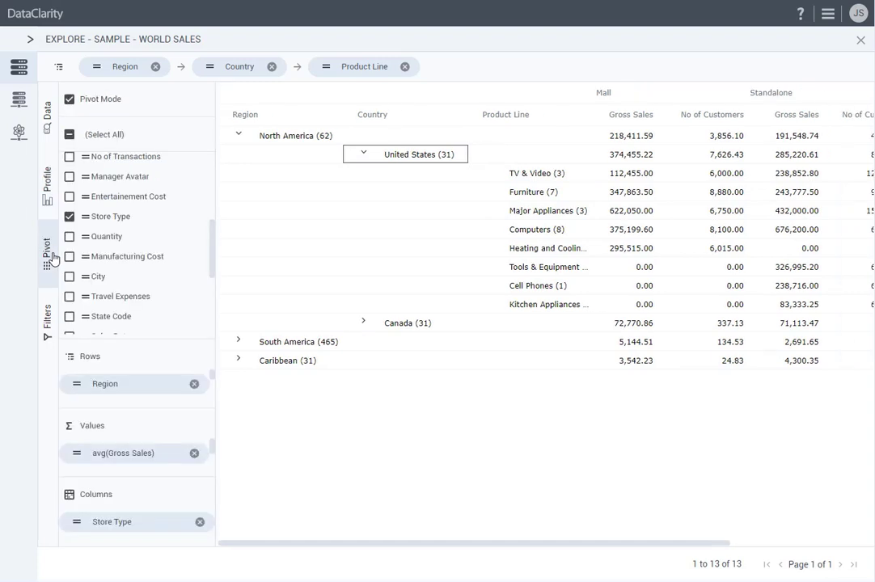
click(48, 318)
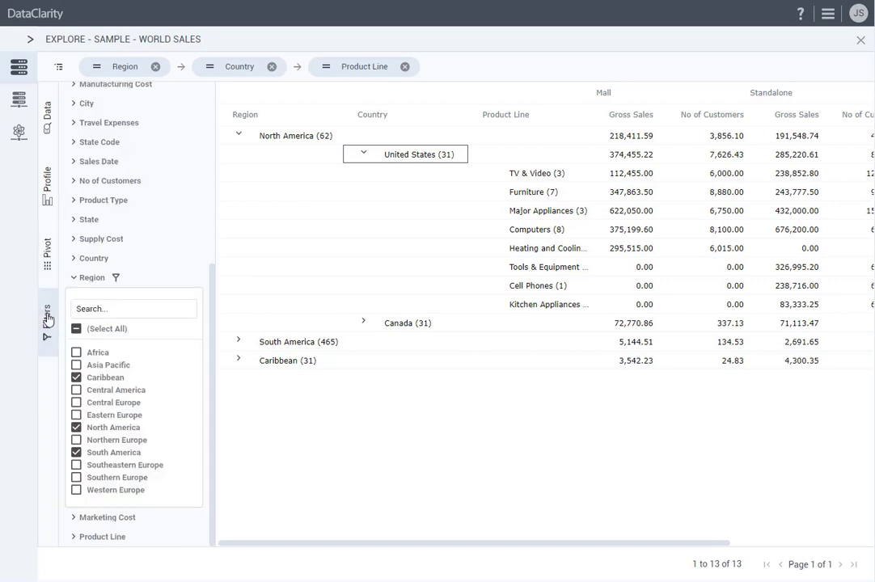